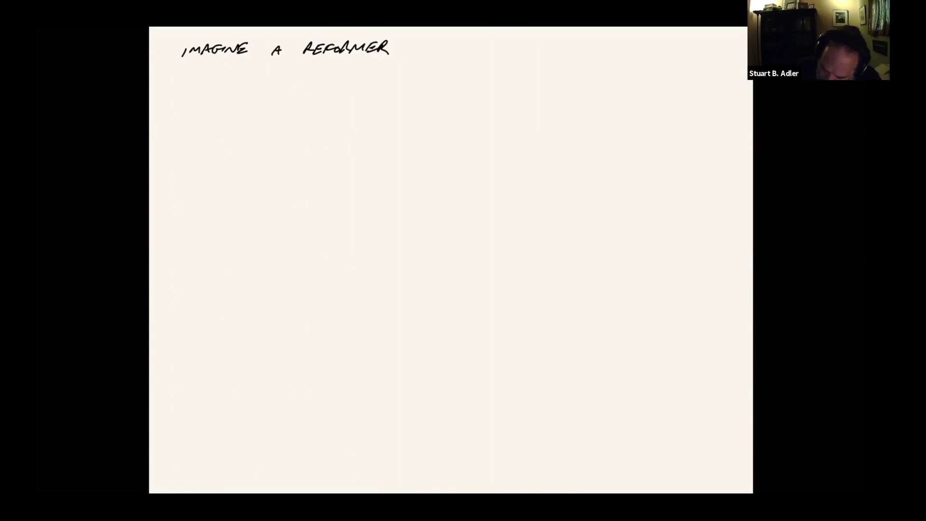
Draw the feed arrow into the reformer and label it CH4 and H2O.
{"action": "left_click_drag", "start_coordinate": [256, 99], "coordinate": [323, 95]}
{"action": "left_click_drag", "start_coordinate": [315, 91], "coordinate": [316, 99]}
{"action": "mouse_move", "coordinate": [264, 79]}
{"action": "left_mouse_down"}
{"action": "mouse_move", "coordinate": [261, 87]}
{"action": "mouse_move", "coordinate": [281, 91]}
{"action": "mouse_move", "coordinate": [257, 119]}
{"action": "mouse_move", "coordinate": [265, 113]}
{"action": "left_mouse_up"}
{"action": "left_click_drag", "start_coordinate": [265, 108], "coordinate": [270, 119]}
{"action": "left_click_drag", "start_coordinate": [277, 110], "coordinate": [276, 111]}
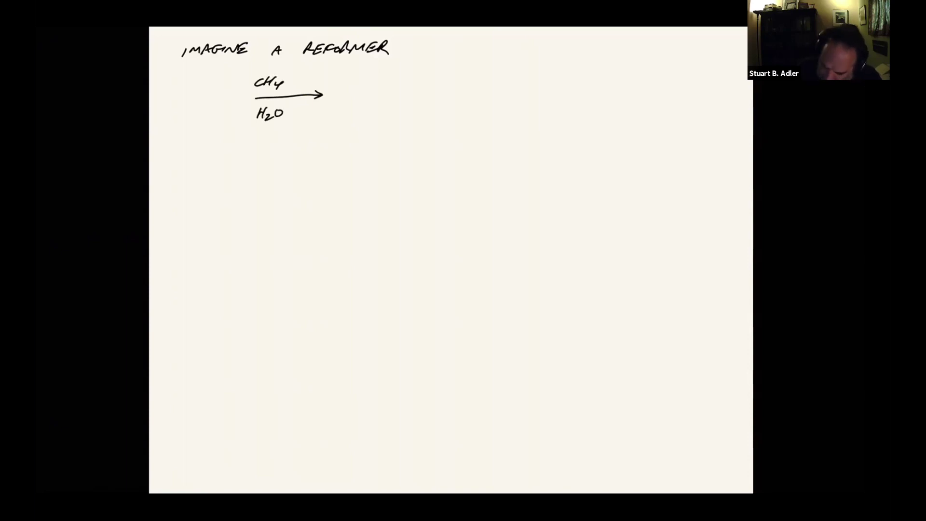
Draw the reformer box with an X inside and heat Q-dot entering from below.
{"action": "left_click_drag", "start_coordinate": [331, 85], "coordinate": [328, 103]}
{"action": "left_click_drag", "start_coordinate": [333, 86], "coordinate": [397, 82]}
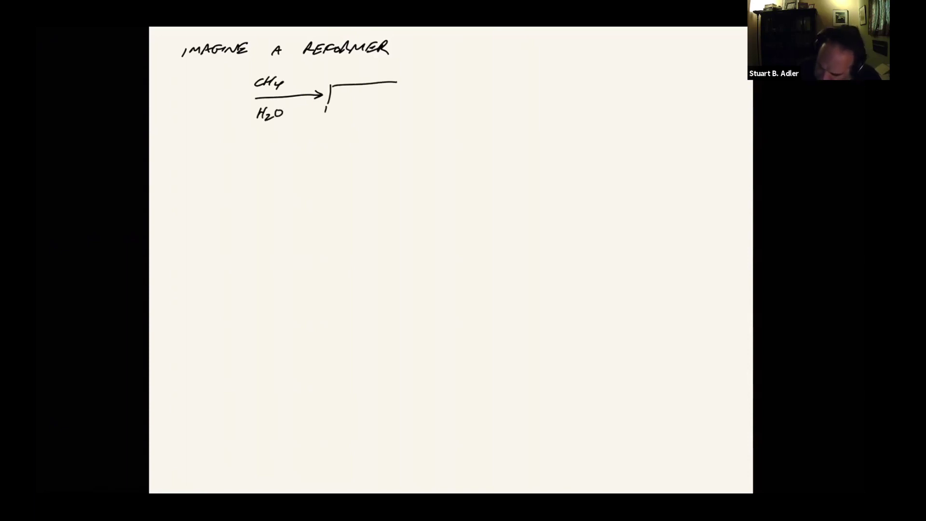
{"action": "mouse_move", "coordinate": [326, 111]}
{"action": "left_mouse_down"}
{"action": "mouse_move", "coordinate": [393, 101]}
{"action": "mouse_move", "coordinate": [381, 103]}
{"action": "left_mouse_up"}
{"action": "mouse_move", "coordinate": [381, 86]}
{"action": "left_mouse_down"}
{"action": "mouse_move", "coordinate": [341, 106]}
{"action": "mouse_move", "coordinate": [364, 121]}
{"action": "mouse_move", "coordinate": [372, 148]}
{"action": "left_mouse_up"}
{"action": "left_click", "coordinate": [369, 131]}
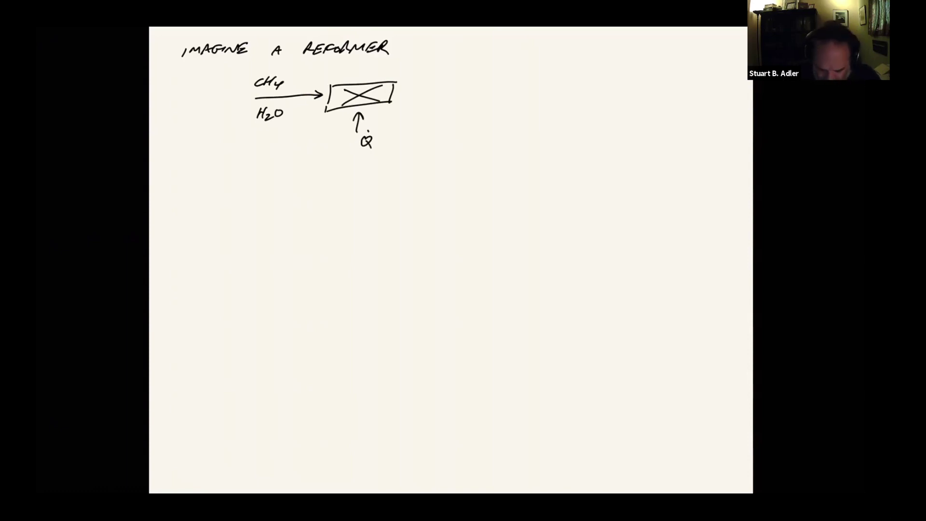
{"action": "left_click_drag", "start_coordinate": [332, 101], "coordinate": [326, 111]}
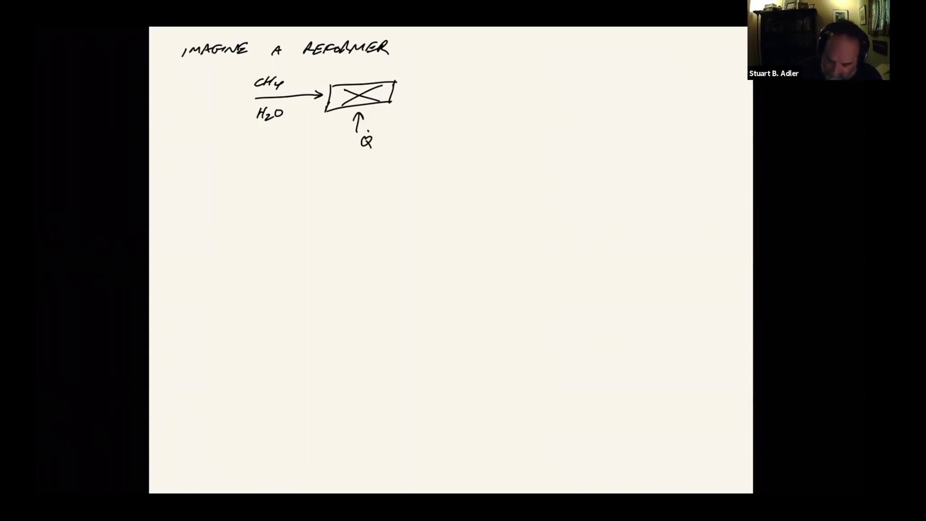
Label the box 'equilibrium', add an outlet arrow marked P, T, and draw a double bar.
{"action": "mouse_move", "coordinate": [346, 80]}
{"action": "left_mouse_down"}
{"action": "mouse_move", "coordinate": [356, 71]}
{"action": "mouse_move", "coordinate": [372, 79]}
{"action": "left_mouse_up"}
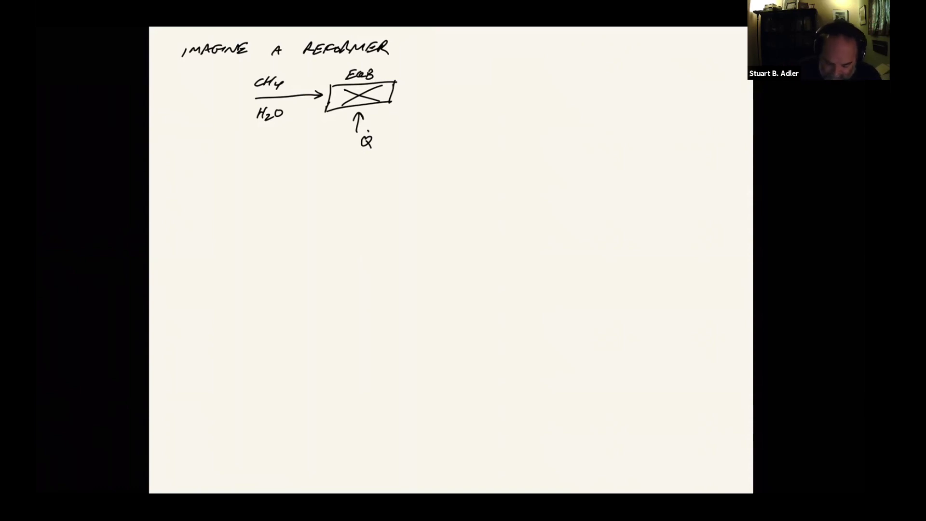
{"action": "mouse_move", "coordinate": [399, 95]}
{"action": "left_mouse_down"}
{"action": "mouse_move", "coordinate": [449, 91]}
{"action": "mouse_move", "coordinate": [416, 72]}
{"action": "mouse_move", "coordinate": [416, 80]}
{"action": "left_mouse_up"}
{"action": "mouse_move", "coordinate": [430, 68]}
{"action": "left_mouse_down"}
{"action": "mouse_move", "coordinate": [428, 77]}
{"action": "mouse_move", "coordinate": [441, 66]}
{"action": "left_mouse_up"}
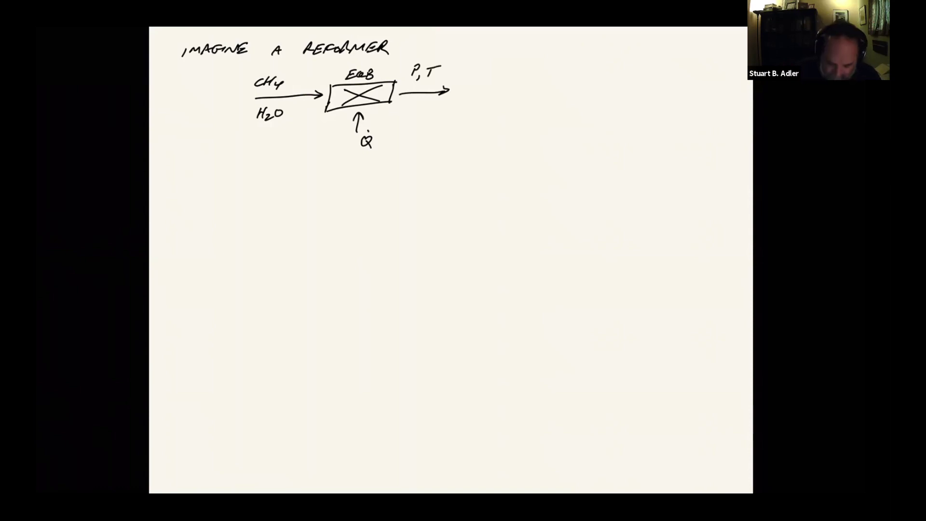
{"action": "left_click_drag", "start_coordinate": [481, 66], "coordinate": [470, 149]}
{"action": "left_click_drag", "start_coordinate": [488, 63], "coordinate": [479, 149]}
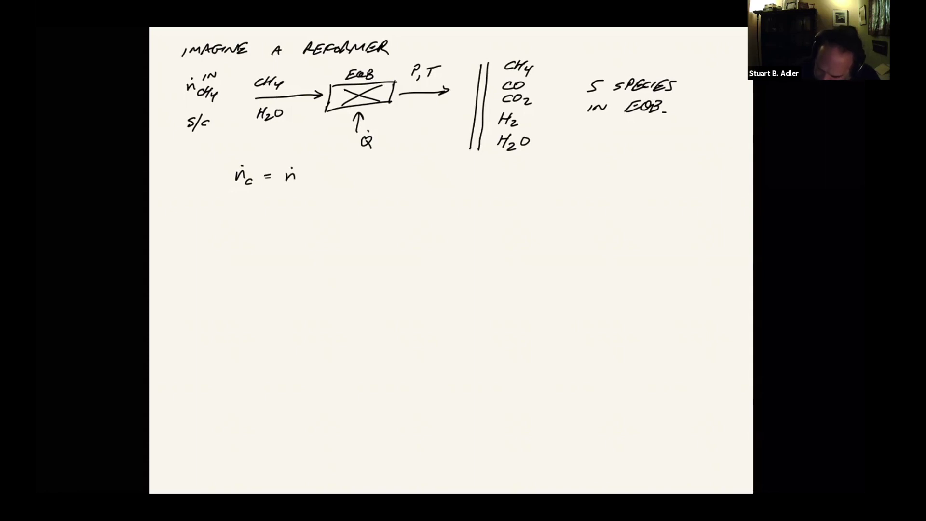
Finish the carbon balance ṅc = ṅCH4 and mark the three inlet balances with a double bar.
{"action": "left_click_drag", "start_coordinate": [307, 183], "coordinate": [313, 188]}
{"action": "left_click_drag", "start_coordinate": [314, 186], "coordinate": [318, 194]}
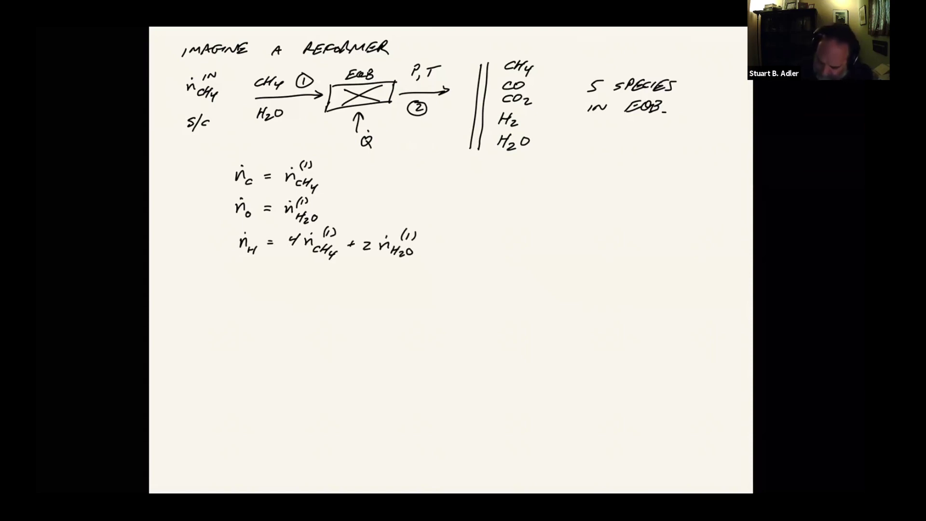
{"action": "left_click_drag", "start_coordinate": [228, 168], "coordinate": [227, 255]}
{"action": "left_click_drag", "start_coordinate": [224, 166], "coordinate": [222, 255]}
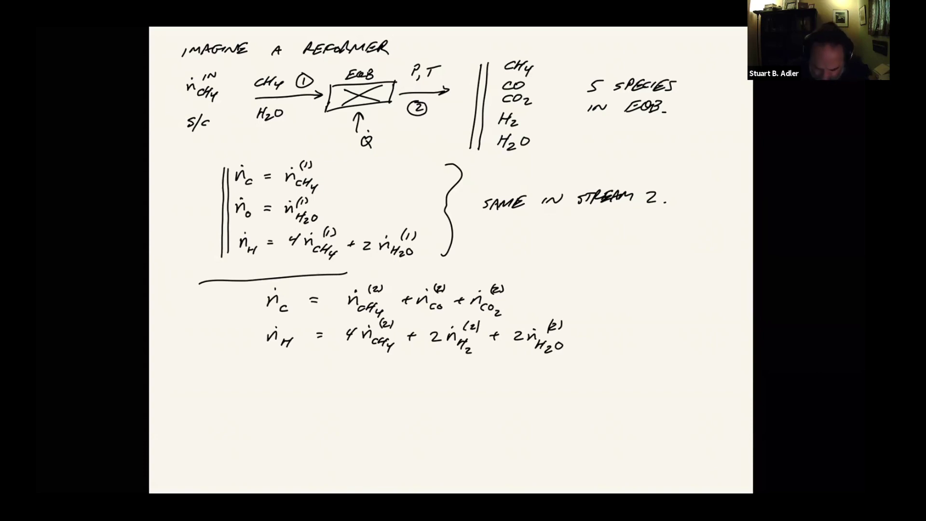
Write the stream-2 oxygen balance ṅo with stream-2 marks on the CO, CO2 and H2O terms.
{"action": "left_click_drag", "start_coordinate": [267, 375], "coordinate": [285, 385]}
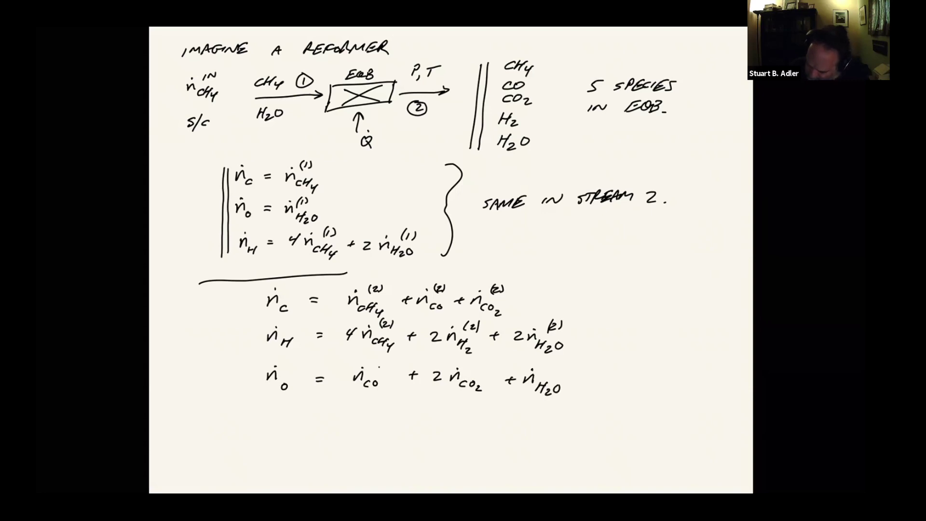
{"action": "left_click_drag", "start_coordinate": [380, 367], "coordinate": [385, 372]}
{"action": "left_click_drag", "start_coordinate": [387, 364], "coordinate": [389, 372]}
{"action": "left_click_drag", "start_coordinate": [376, 364], "coordinate": [375, 374]}
{"action": "left_click_drag", "start_coordinate": [474, 365], "coordinate": [480, 370]}
{"action": "left_click_drag", "start_coordinate": [471, 363], "coordinate": [470, 372]}
{"action": "left_click_drag", "start_coordinate": [481, 363], "coordinate": [484, 370]}
{"action": "left_click_drag", "start_coordinate": [547, 365], "coordinate": [545, 374]}
Circle ṅc, ṅH and ṅo and label them KNOWN.
{"action": "mouse_move", "coordinate": [284, 282]}
{"action": "left_mouse_down"}
{"action": "mouse_move", "coordinate": [274, 284]}
{"action": "mouse_move", "coordinate": [279, 279]}
{"action": "left_mouse_up"}
{"action": "mouse_move", "coordinate": [282, 322]}
{"action": "left_mouse_down"}
{"action": "mouse_move", "coordinate": [294, 333]}
{"action": "mouse_move", "coordinate": [282, 323]}
{"action": "left_mouse_up"}
{"action": "mouse_move", "coordinate": [282, 358]}
{"action": "left_mouse_down"}
{"action": "mouse_move", "coordinate": [294, 393]}
{"action": "mouse_move", "coordinate": [279, 361]}
{"action": "left_mouse_up"}
{"action": "left_click_drag", "start_coordinate": [259, 404], "coordinate": [310, 411]}
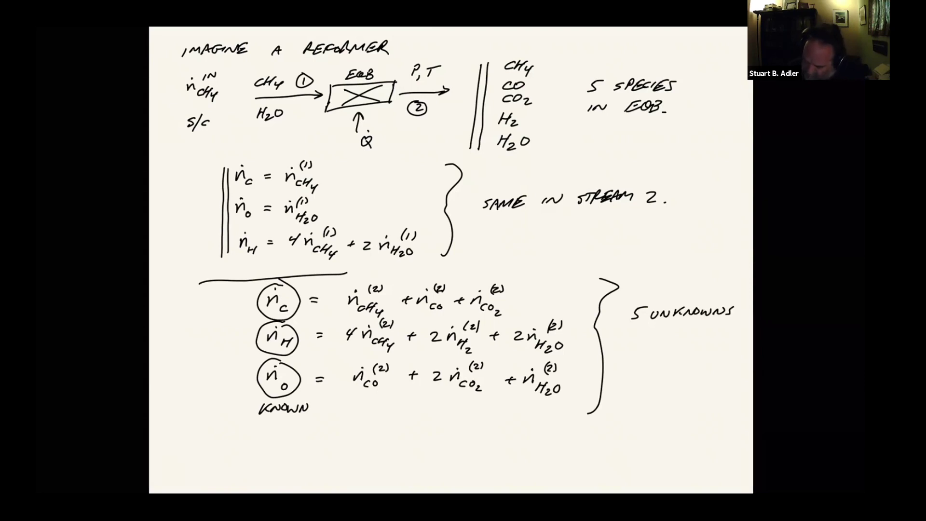
Write '3 EQNS.' under '5 UNKNOWNS', underline both, and head a new page '2 ADDITIONAL EQUATIONS'.
{"action": "mouse_move", "coordinate": [638, 344]}
{"action": "left_mouse_down"}
{"action": "mouse_move", "coordinate": [640, 357]}
{"action": "mouse_move", "coordinate": [685, 355]}
{"action": "mouse_move", "coordinate": [696, 344]}
{"action": "left_mouse_up"}
{"action": "left_click_drag", "start_coordinate": [709, 343], "coordinate": [699, 352]}
{"action": "left_click_drag", "start_coordinate": [667, 361], "coordinate": [696, 358]}
{"action": "left_click_drag", "start_coordinate": [657, 325], "coordinate": [711, 319]}
{"action": "left_click", "coordinate": [716, 354]}
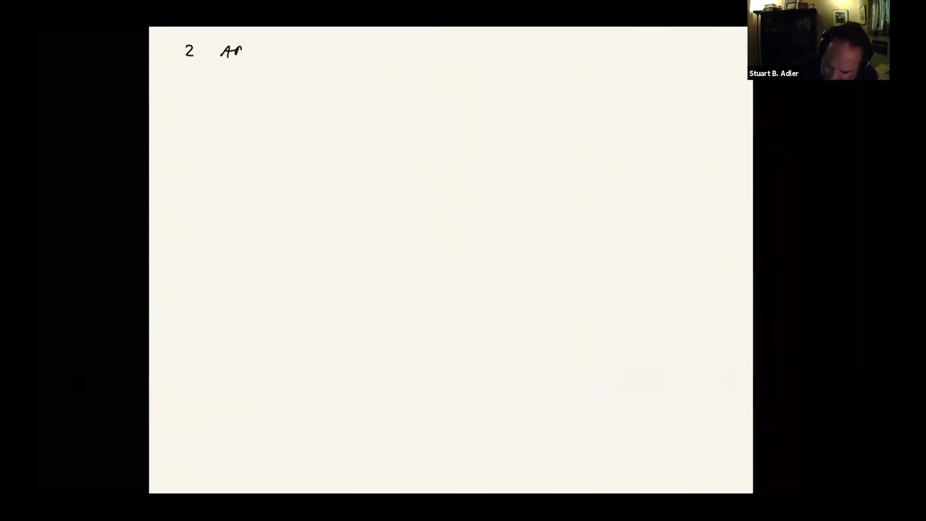
{"action": "mouse_move", "coordinate": [243, 50]}
{"action": "left_mouse_down"}
{"action": "mouse_move", "coordinate": [409, 46]}
{"action": "mouse_move", "coordinate": [443, 55]}
{"action": "left_mouse_up"}
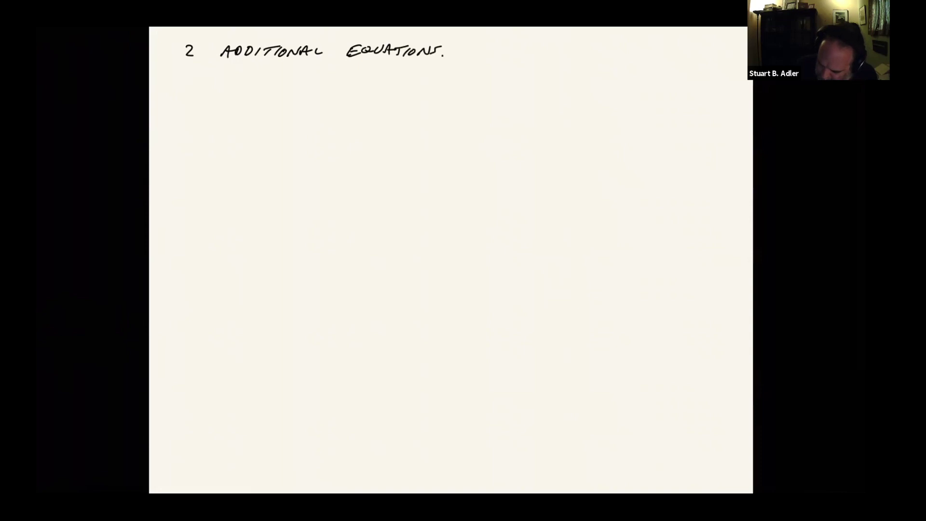
Write K_SMR with numerator P_CO P_H2^3 over a fraction line.
{"action": "left_click_drag", "start_coordinate": [235, 88], "coordinate": [277, 107]}
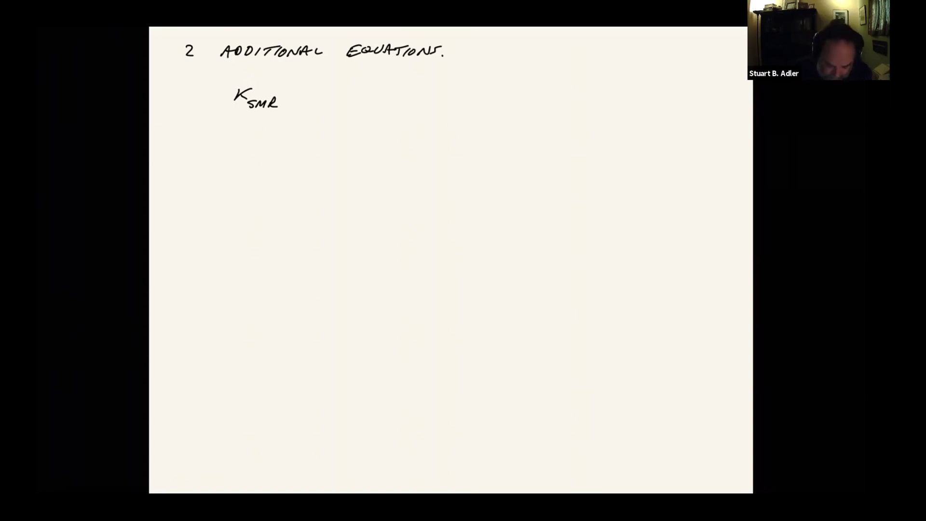
{"action": "mouse_move", "coordinate": [325, 89]}
{"action": "left_mouse_down"}
{"action": "mouse_move", "coordinate": [333, 77]}
{"action": "mouse_move", "coordinate": [334, 95]}
{"action": "left_mouse_up"}
{"action": "left_click_drag", "start_coordinate": [339, 89], "coordinate": [354, 77]}
{"action": "left_click_drag", "start_coordinate": [355, 77], "coordinate": [359, 95]}
{"action": "left_click_drag", "start_coordinate": [359, 91], "coordinate": [365, 90]}
{"action": "mouse_move", "coordinate": [365, 86]}
{"action": "left_mouse_down"}
{"action": "mouse_move", "coordinate": [373, 98]}
{"action": "mouse_move", "coordinate": [373, 76]}
{"action": "left_mouse_up"}
{"action": "left_click_drag", "start_coordinate": [316, 104], "coordinate": [387, 104]}
Write the denominator P_CH4 P_H2O under the K_SMR fraction.
{"action": "left_click_drag", "start_coordinate": [323, 113], "coordinate": [318, 126]}
{"action": "left_click_drag", "start_coordinate": [321, 112], "coordinate": [329, 129]}
{"action": "left_click_drag", "start_coordinate": [334, 122], "coordinate": [339, 125]}
{"action": "mouse_move", "coordinate": [340, 123]}
{"action": "left_mouse_down"}
{"action": "mouse_move", "coordinate": [343, 141]}
{"action": "mouse_move", "coordinate": [357, 126]}
{"action": "left_mouse_up"}
{"action": "left_click_drag", "start_coordinate": [361, 112], "coordinate": [363, 132]}
{"action": "left_click_drag", "start_coordinate": [363, 129], "coordinate": [369, 127]}
{"action": "mouse_move", "coordinate": [370, 123]}
{"action": "left_mouse_down"}
{"action": "mouse_move", "coordinate": [377, 133]}
{"action": "mouse_move", "coordinate": [417, 104]}
{"action": "left_mouse_up"}
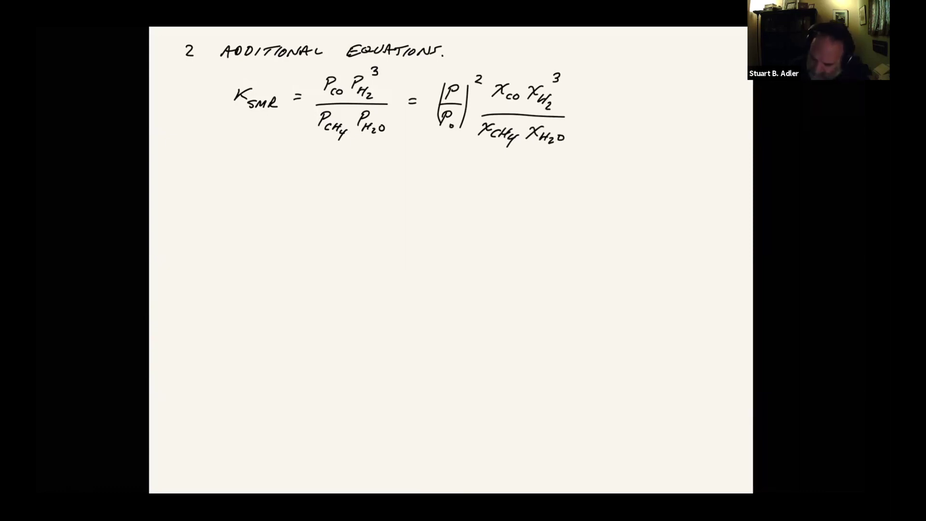
Set the mole-fraction expression equal to Q_SMR.
{"action": "left_click_drag", "start_coordinate": [597, 109], "coordinate": [627, 107]}
{"action": "mouse_move", "coordinate": [632, 113]}
{"action": "left_mouse_down"}
{"action": "mouse_move", "coordinate": [641, 124]}
{"action": "mouse_move", "coordinate": [664, 122]}
{"action": "left_mouse_up"}
{"action": "left_click_drag", "start_coordinate": [664, 123], "coordinate": [674, 118]}
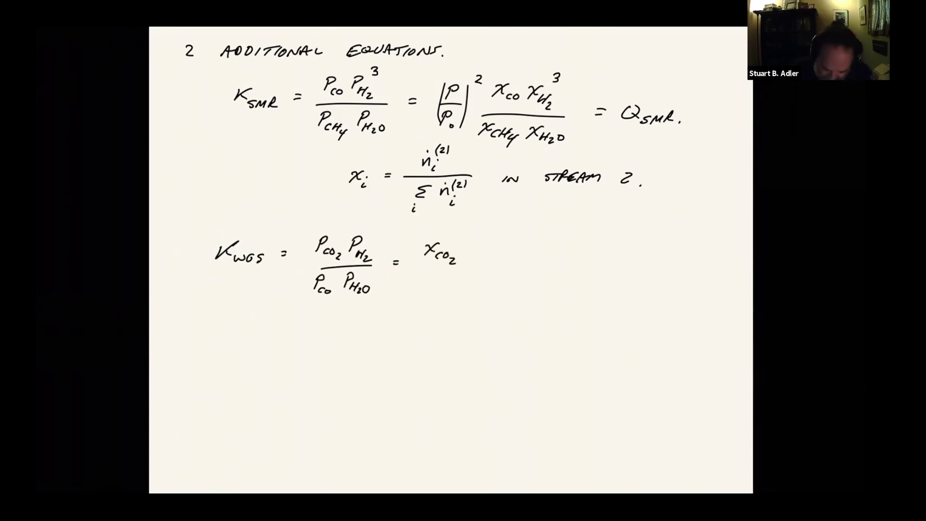
Write the K_WGS mole-fraction ratio x_CO2 x_H2 over x_CO x_H2O.
{"action": "left_click_drag", "start_coordinate": [470, 245], "coordinate": [479, 252]}
{"action": "mouse_move", "coordinate": [481, 243]}
{"action": "left_mouse_down"}
{"action": "mouse_move", "coordinate": [469, 255]}
{"action": "mouse_move", "coordinate": [478, 262]}
{"action": "left_mouse_up"}
{"action": "left_click_drag", "start_coordinate": [484, 253], "coordinate": [484, 261]}
{"action": "left_click_drag", "start_coordinate": [489, 259], "coordinate": [496, 264]}
{"action": "mouse_move", "coordinate": [417, 270]}
{"action": "left_mouse_down"}
{"action": "mouse_move", "coordinate": [516, 270]}
{"action": "mouse_move", "coordinate": [428, 288]}
{"action": "left_mouse_up"}
{"action": "left_click_drag", "start_coordinate": [443, 284], "coordinate": [476, 286]}
{"action": "mouse_move", "coordinate": [476, 278]}
{"action": "left_mouse_down"}
{"action": "mouse_move", "coordinate": [465, 291]}
{"action": "mouse_move", "coordinate": [482, 291]}
{"action": "left_mouse_up"}
{"action": "left_click_drag", "start_coordinate": [485, 287], "coordinate": [491, 292]}
{"action": "left_click_drag", "start_coordinate": [494, 286], "coordinate": [502, 290]}
Set the K_WGS fraction equal to Q_WGS.
{"action": "left_click_drag", "start_coordinate": [541, 263], "coordinate": [550, 263]}
{"action": "left_click_drag", "start_coordinate": [542, 268], "coordinate": [568, 261]}
{"action": "left_click_drag", "start_coordinate": [572, 269], "coordinate": [585, 273]}
{"action": "left_click_drag", "start_coordinate": [594, 268], "coordinate": [592, 273]}
{"action": "left_click_drag", "start_coordinate": [604, 267], "coordinate": [599, 273]}
{"action": "left_click_drag", "start_coordinate": [610, 274], "coordinate": [611, 274]}
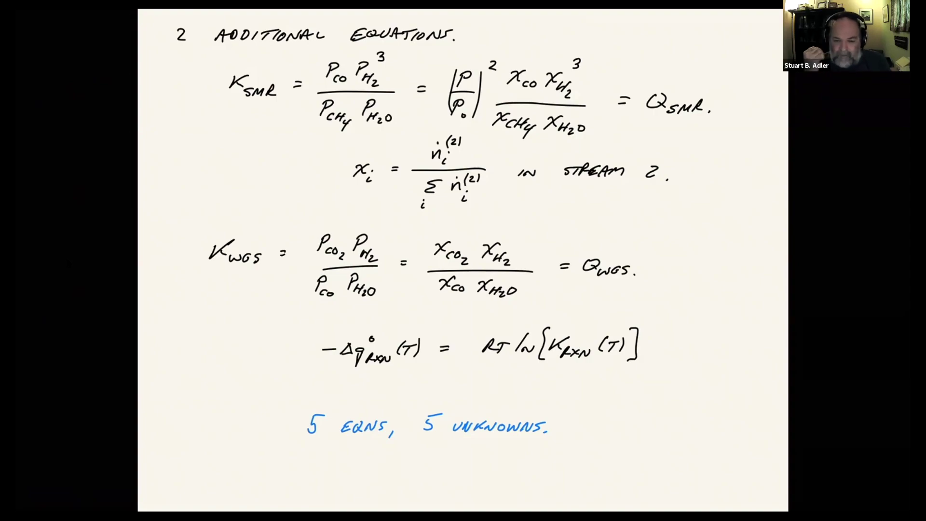
Bring the ReformEqb210418.nb notebook onto the shared screen and select input lines eqn1–eqn3.
{"action": "key", "text": "super+Tab"}
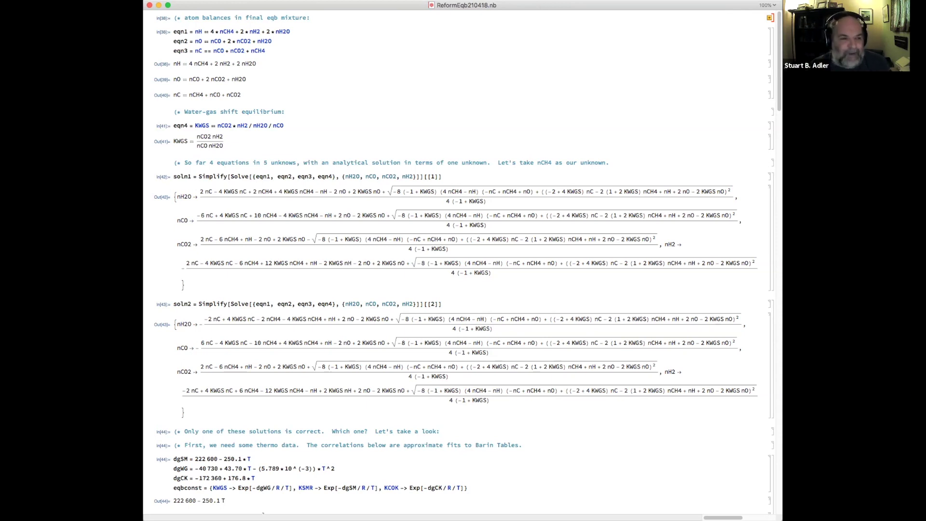
{"action": "left_click_drag", "start_coordinate": [192, 27], "coordinate": [274, 50]}
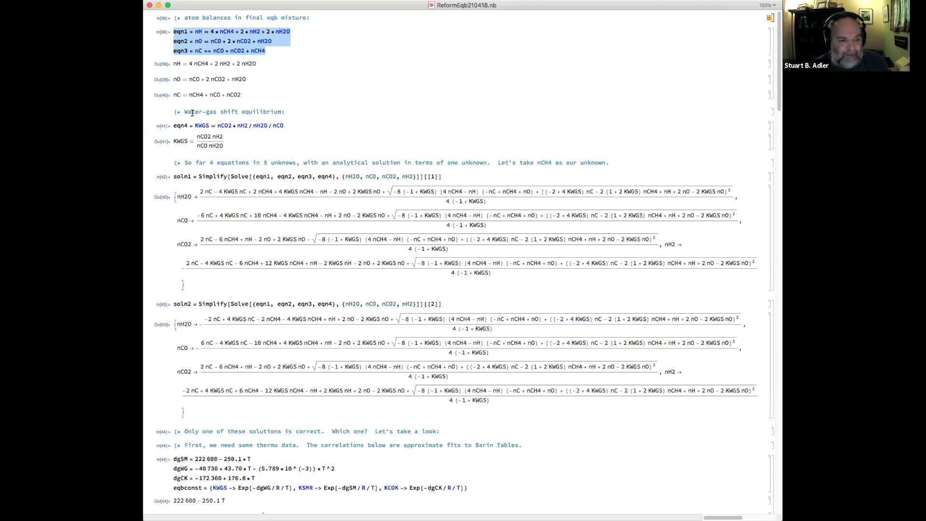
Select the eqn4 line defining KWGS = nCO2·nH2/(nH2O·nCO).
{"action": "left_click_drag", "start_coordinate": [174, 125], "coordinate": [289, 126]}
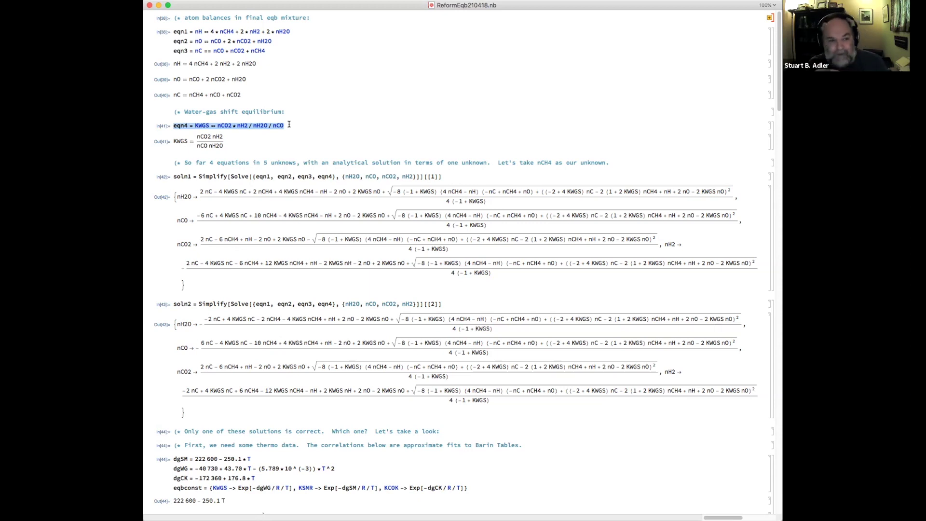
Select the entire Out[42] expression giving nH2O, nCO, nCO2 and nH2.
{"action": "left_click", "coordinate": [174, 197]}
{"action": "left_click_drag", "start_coordinate": [202, 206], "coordinate": [197, 354]}
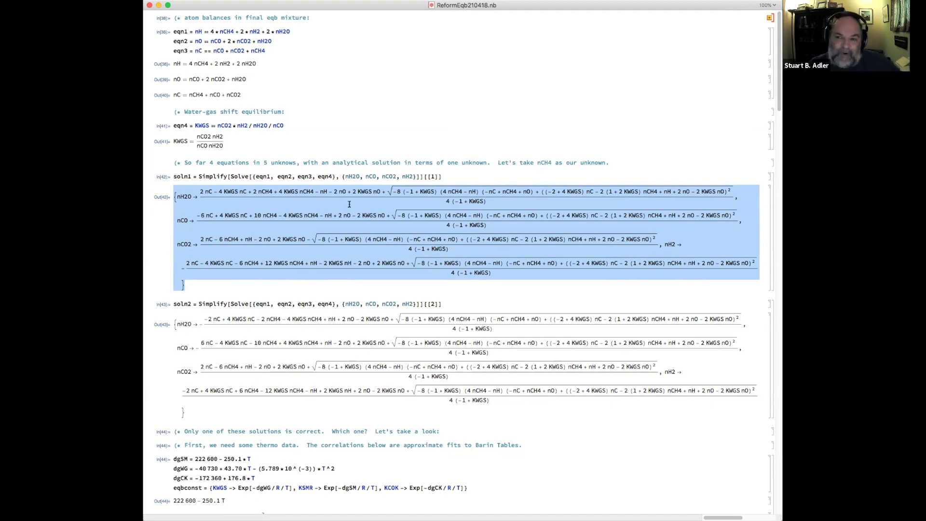
{"action": "scroll", "coordinate": [350, 203], "scroll_direction": "down", "scroll_amount": 3}
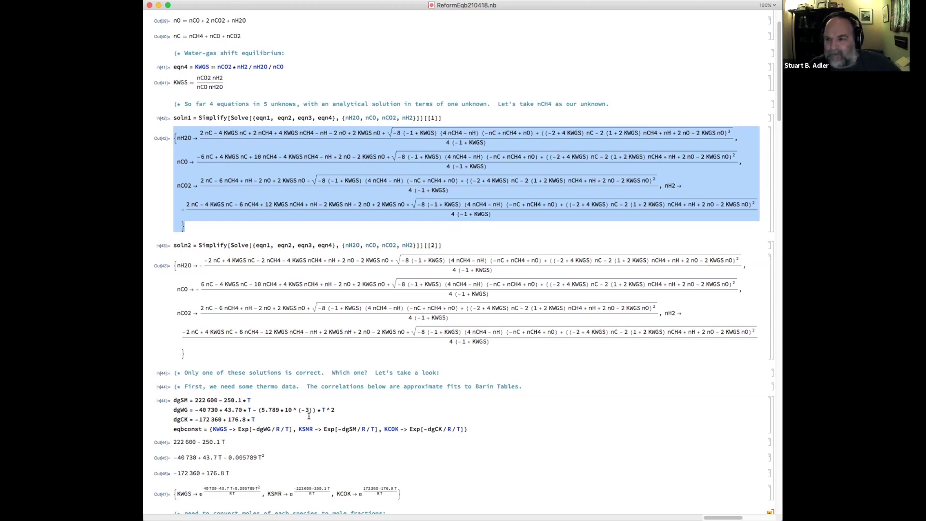
{"action": "scroll", "coordinate": [309, 416], "scroll_direction": "down", "scroll_amount": 1}
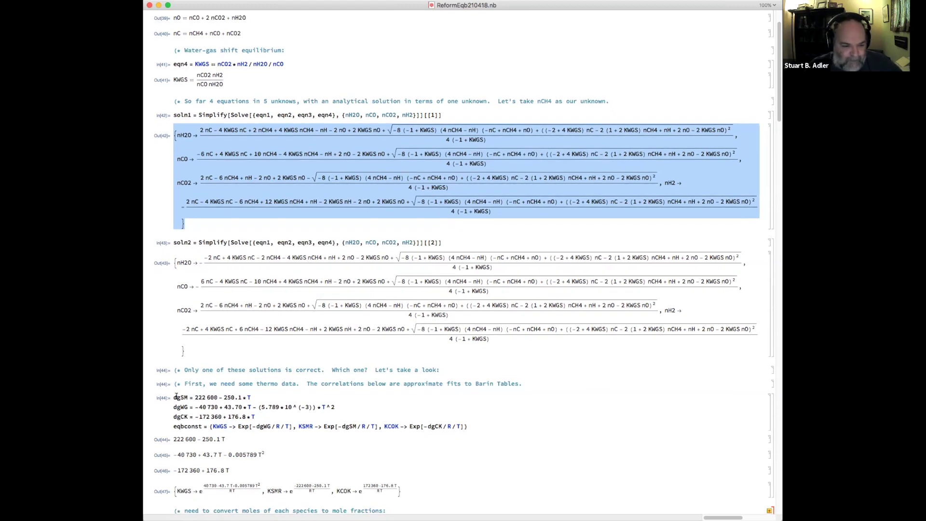
{"action": "left_click", "coordinate": [171, 396]}
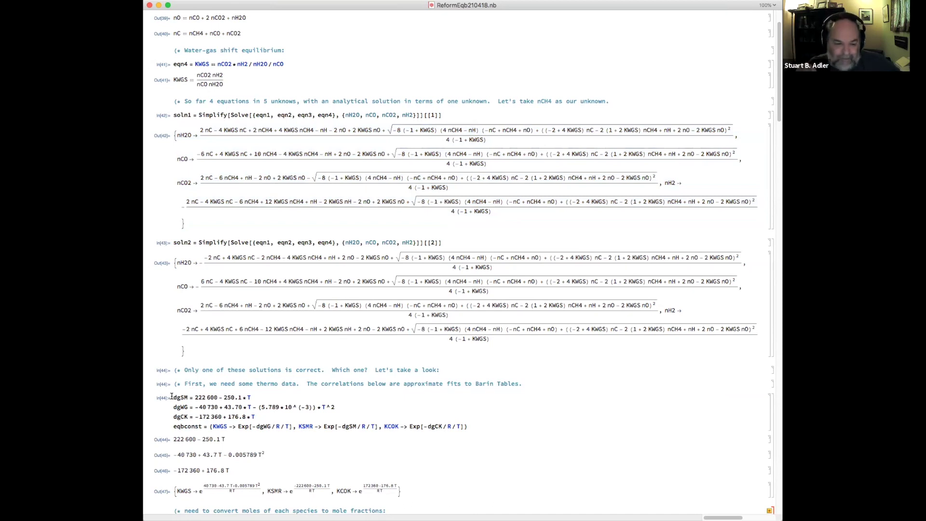
{"action": "left_click_drag", "start_coordinate": [172, 397], "coordinate": [186, 397]}
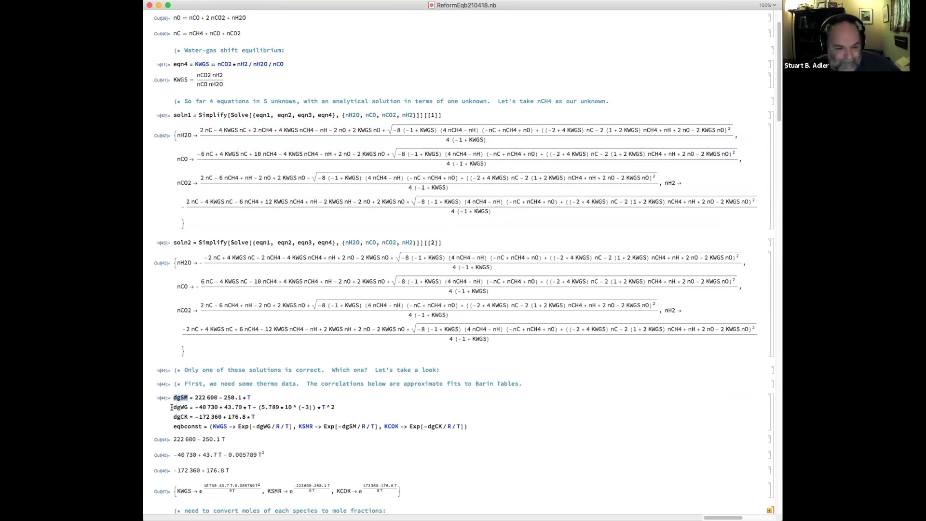
{"action": "left_click", "coordinate": [190, 406]}
{"action": "double_click", "coordinate": [187, 407]}
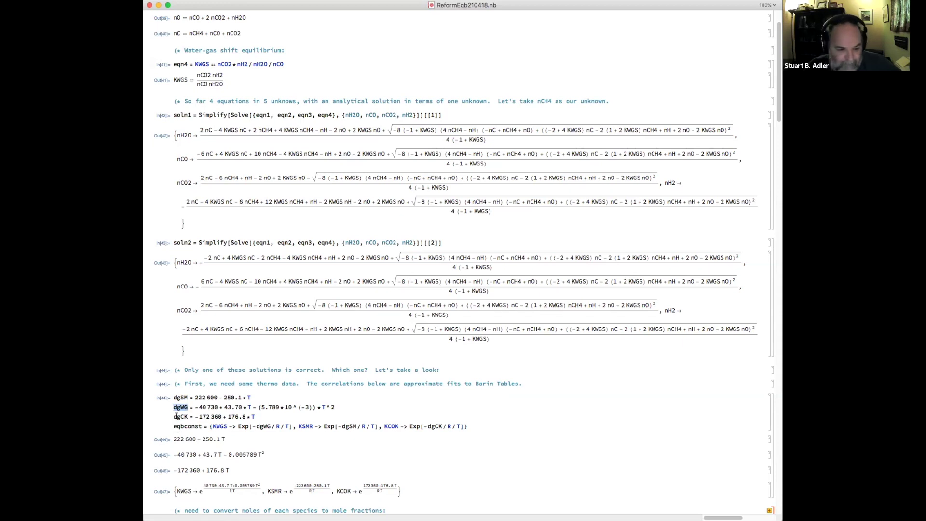
{"action": "double_click", "coordinate": [184, 417]}
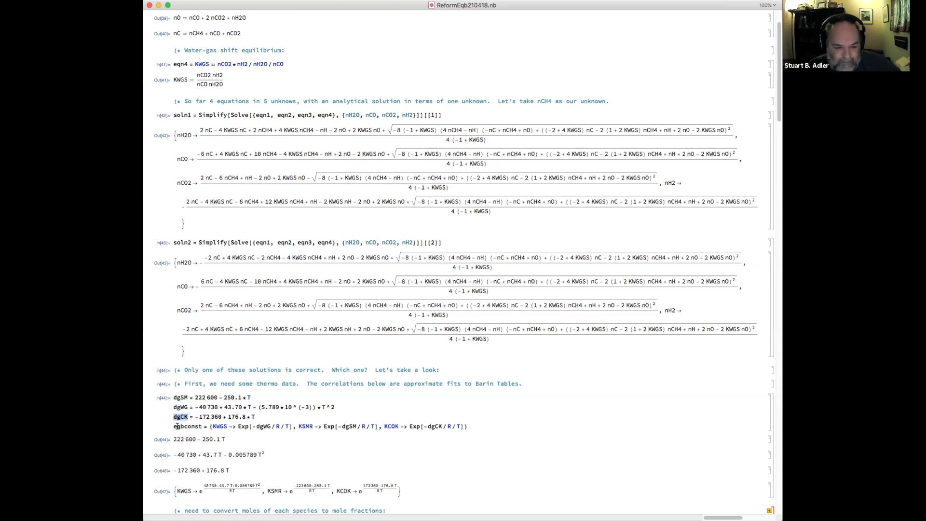
{"action": "left_click_drag", "start_coordinate": [173, 427], "coordinate": [465, 426]}
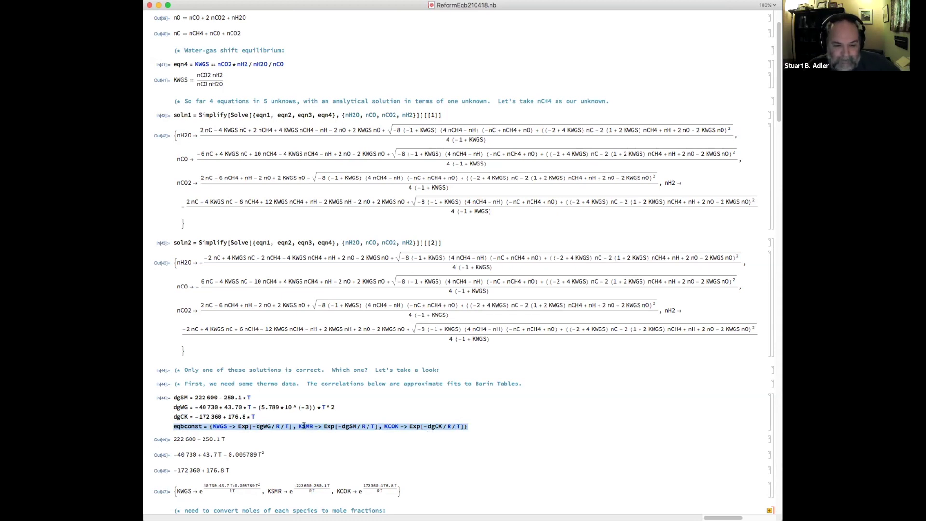
{"action": "left_click", "coordinate": [305, 425]}
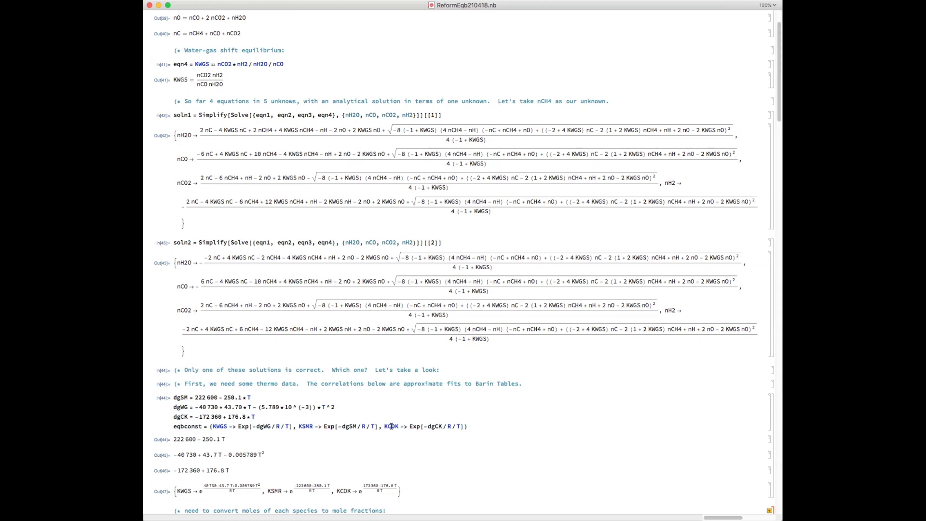
Scroll past the mole-fraction cells and params to the soln2 and soln1 plots of nH2, nH2O, nCO, nCO2 versus nCH4.
{"action": "scroll", "coordinate": [337, 427], "scroll_direction": "down", "scroll_amount": 5}
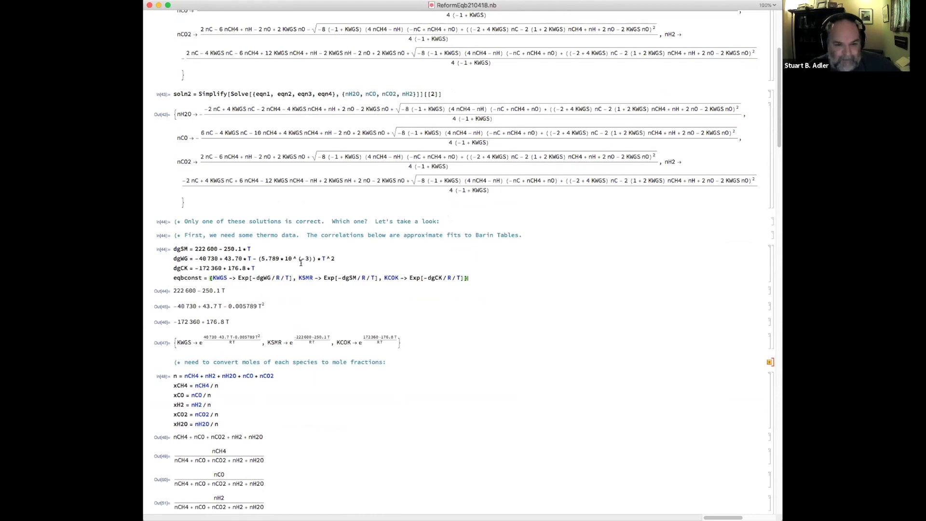
{"action": "scroll", "coordinate": [315, 453], "scroll_direction": "down", "scroll_amount": 10}
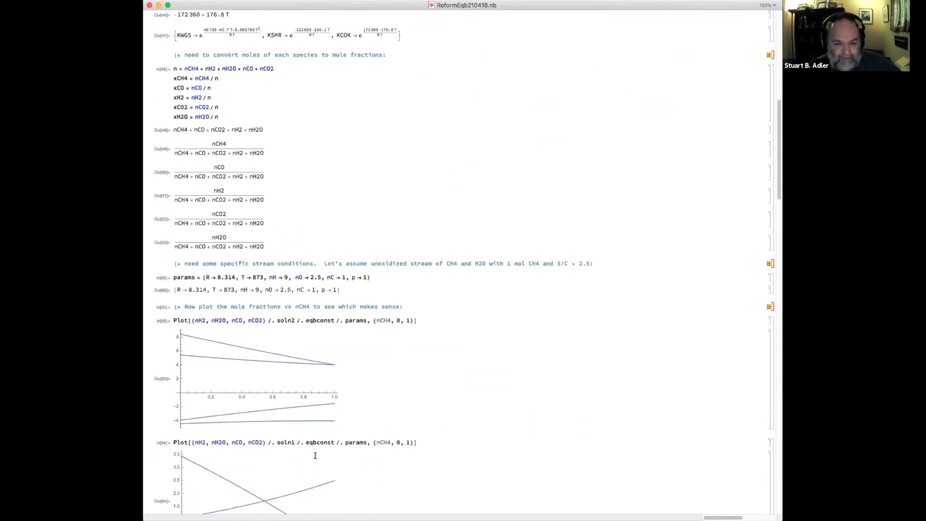
{"action": "scroll", "coordinate": [314, 458], "scroll_direction": "down", "scroll_amount": 2}
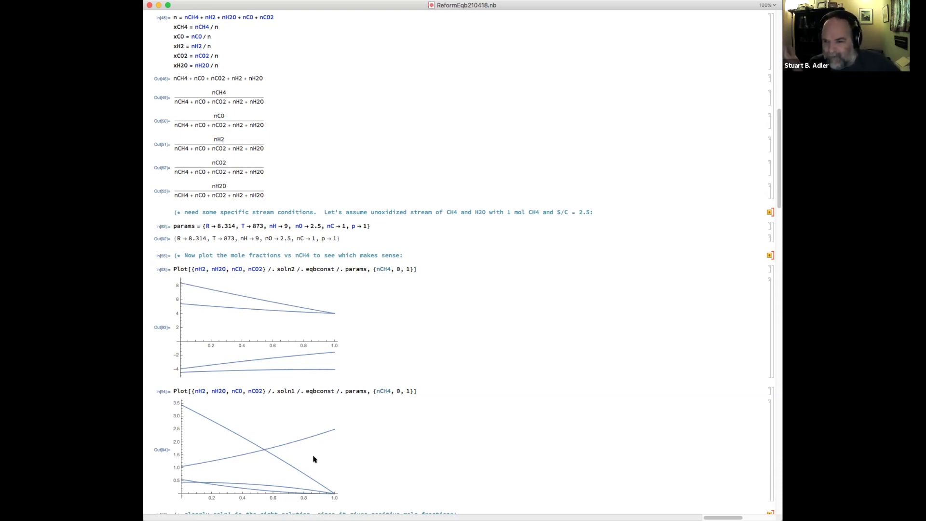
{"action": "scroll", "coordinate": [313, 459], "scroll_direction": "down", "scroll_amount": 5}
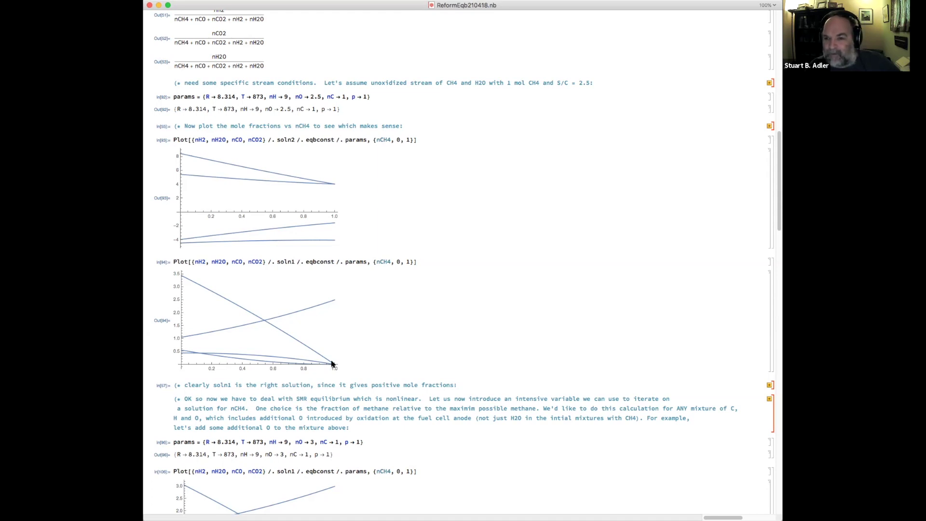
Scroll to the params cell with nO → 3 and its soln1 plot, placing the cursor at the Plot line's end.
{"action": "scroll", "coordinate": [236, 256], "scroll_direction": "down", "scroll_amount": 4}
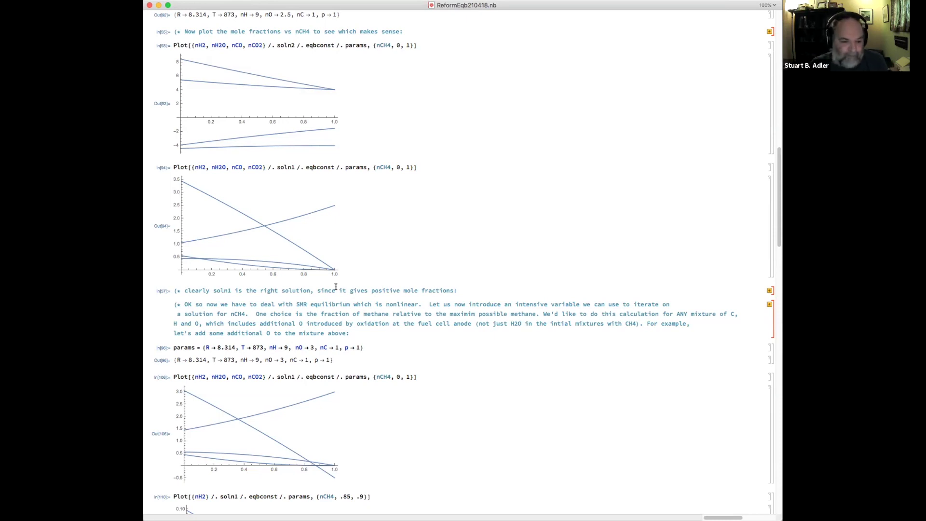
{"action": "left_click", "coordinate": [424, 378]}
Scroll to the zoomed soln1 nH2 plot for nCH4 0.85–0.9, which crosses zero near 0.875.
{"action": "scroll", "coordinate": [443, 396], "scroll_direction": "down", "scroll_amount": 2}
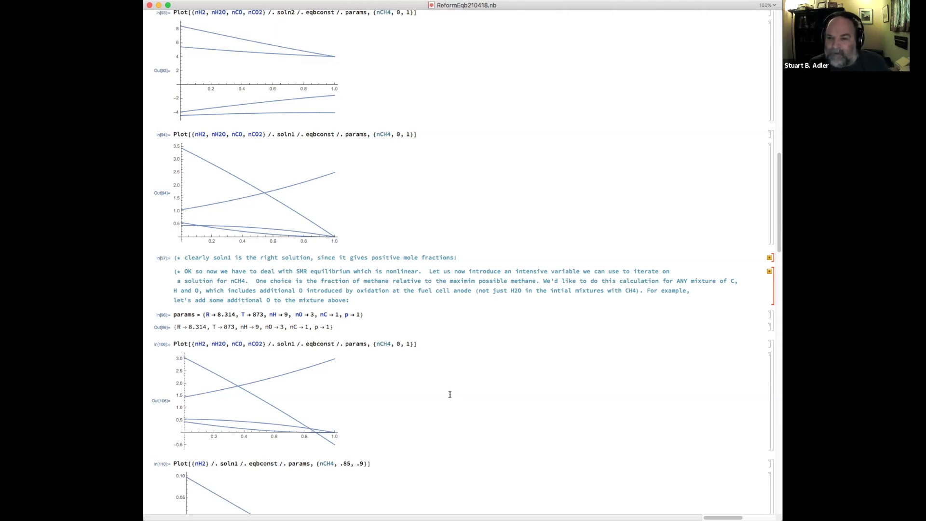
{"action": "scroll", "coordinate": [307, 377], "scroll_direction": "down", "scroll_amount": 5}
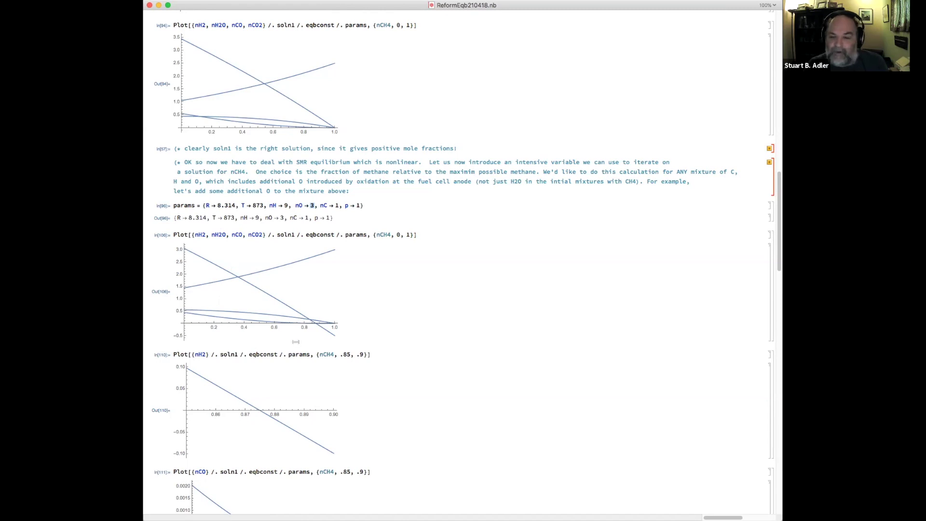
Scroll past the zoomed nCO plot to the solnmax result and the fsub definition introducing phi.
{"action": "scroll", "coordinate": [296, 342], "scroll_direction": "down", "scroll_amount": 2}
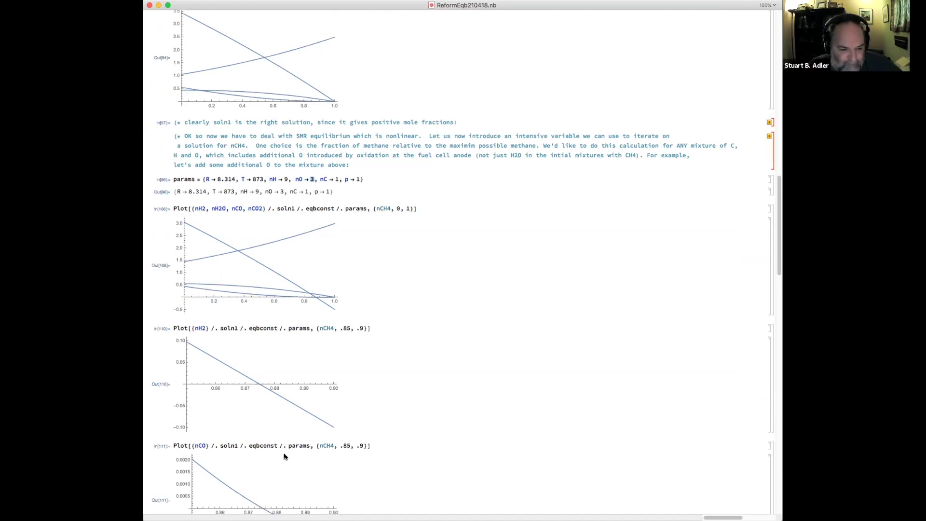
{"action": "scroll", "coordinate": [263, 470], "scroll_direction": "down", "scroll_amount": 5}
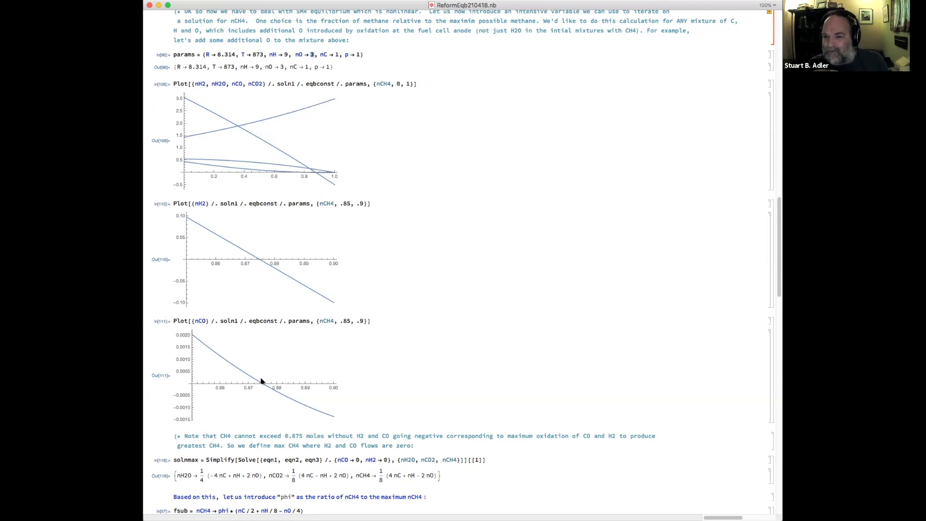
{"action": "scroll", "coordinate": [284, 400], "scroll_direction": "down", "scroll_amount": 5}
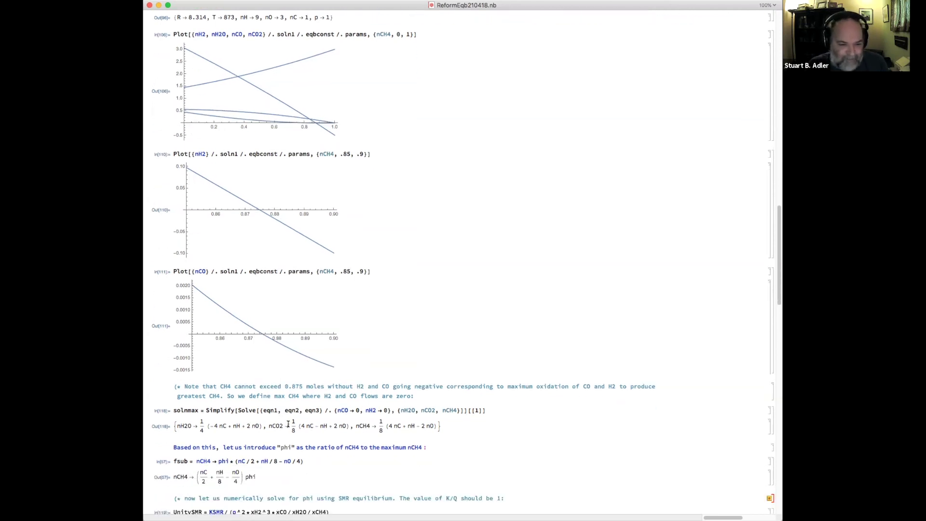
{"action": "scroll", "coordinate": [290, 424], "scroll_direction": "down", "scroll_amount": 3}
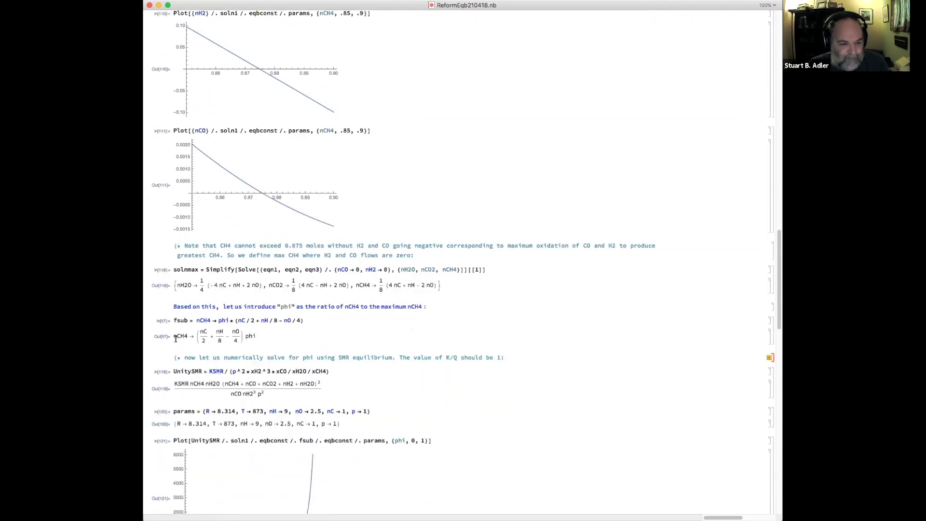
{"action": "left_click_drag", "start_coordinate": [172, 336], "coordinate": [413, 438]}
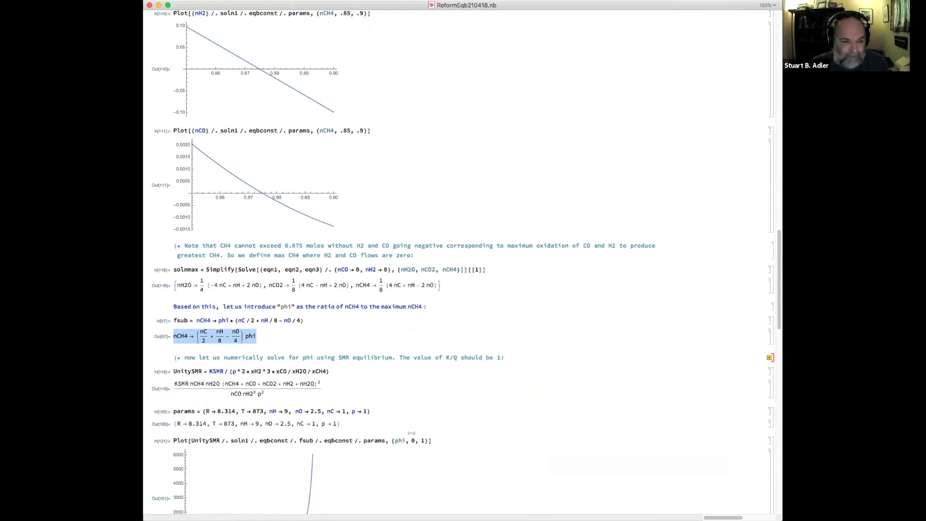
{"action": "left_click", "coordinate": [251, 336]}
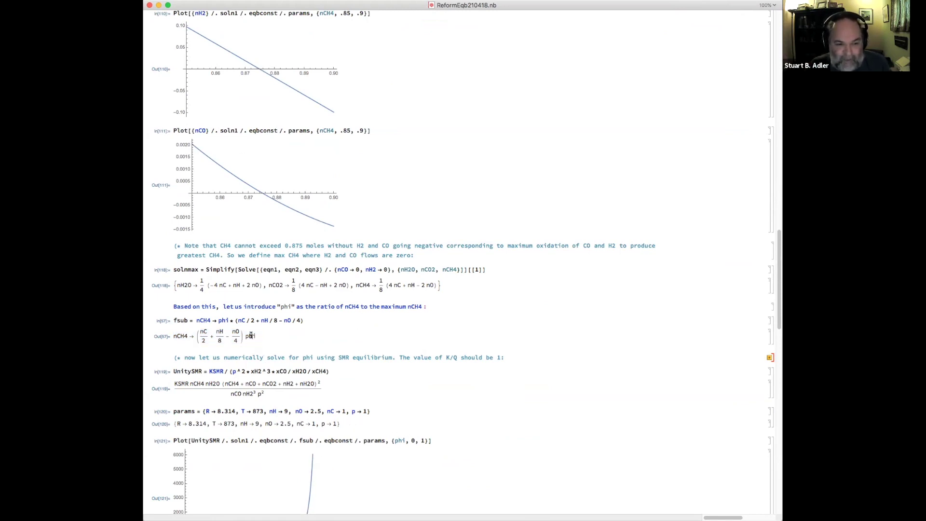
{"action": "double_click", "coordinate": [251, 336]}
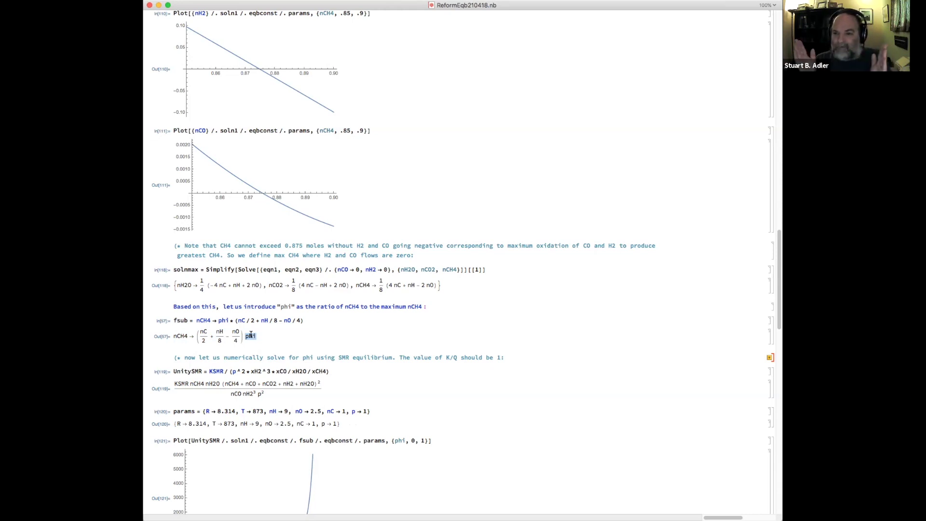
{"action": "scroll", "coordinate": [250, 333], "scroll_direction": "down", "scroll_amount": 5}
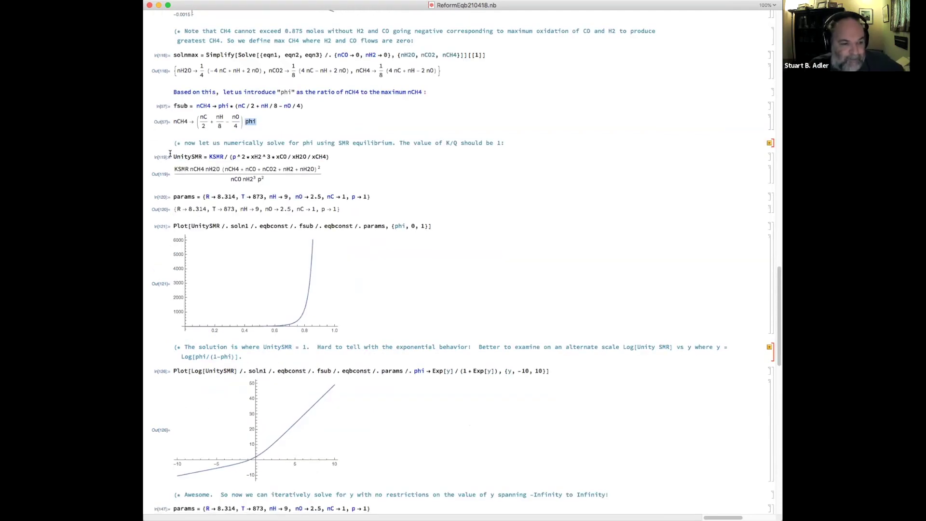
{"action": "left_click_drag", "start_coordinate": [173, 156], "coordinate": [200, 156]}
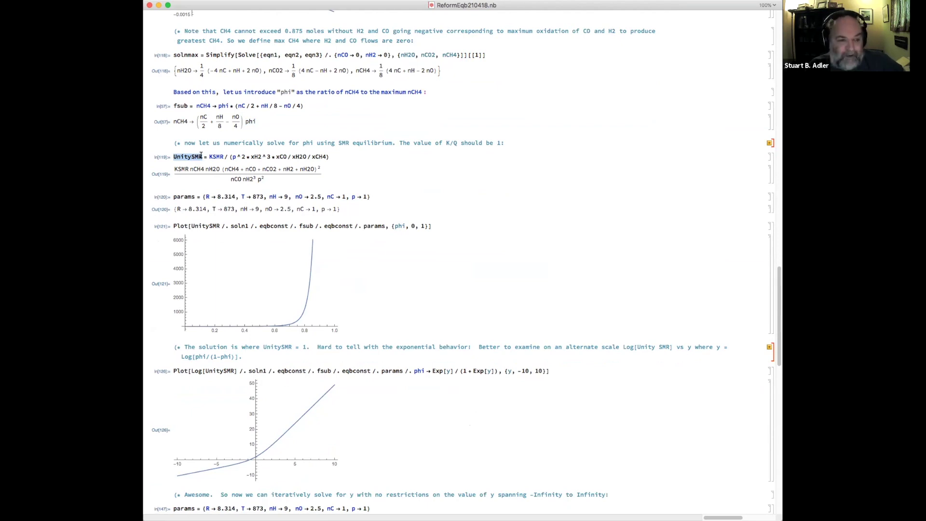
{"action": "left_click", "coordinate": [207, 156]}
{"action": "left_click_drag", "start_coordinate": [207, 156], "coordinate": [332, 155]}
{"action": "double_click", "coordinate": [222, 156]}
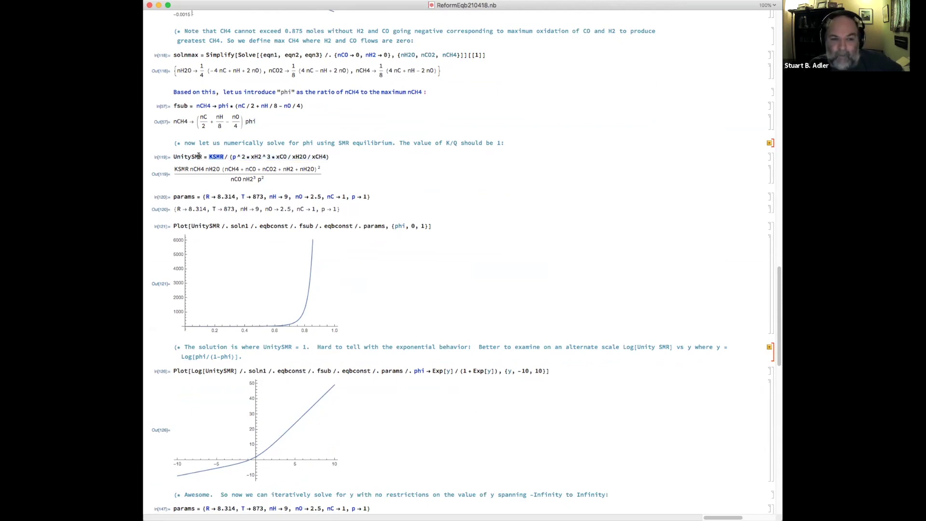
{"action": "double_click", "coordinate": [198, 156]}
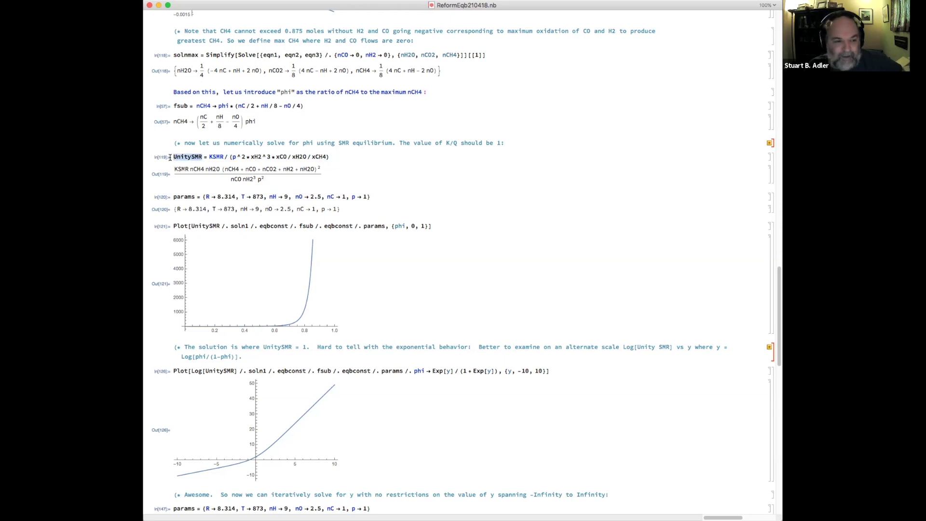
{"action": "left_click", "coordinate": [200, 157]}
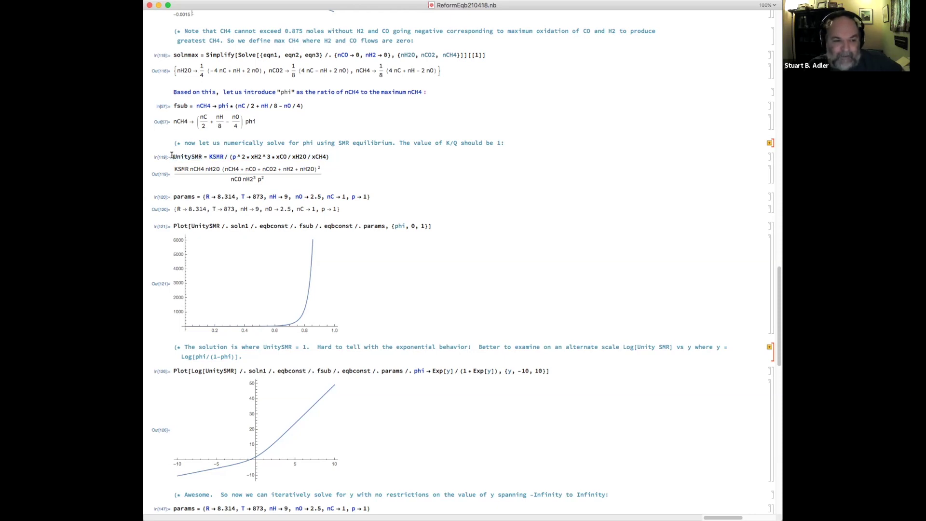
{"action": "left_click_drag", "start_coordinate": [172, 156], "coordinate": [199, 155]}
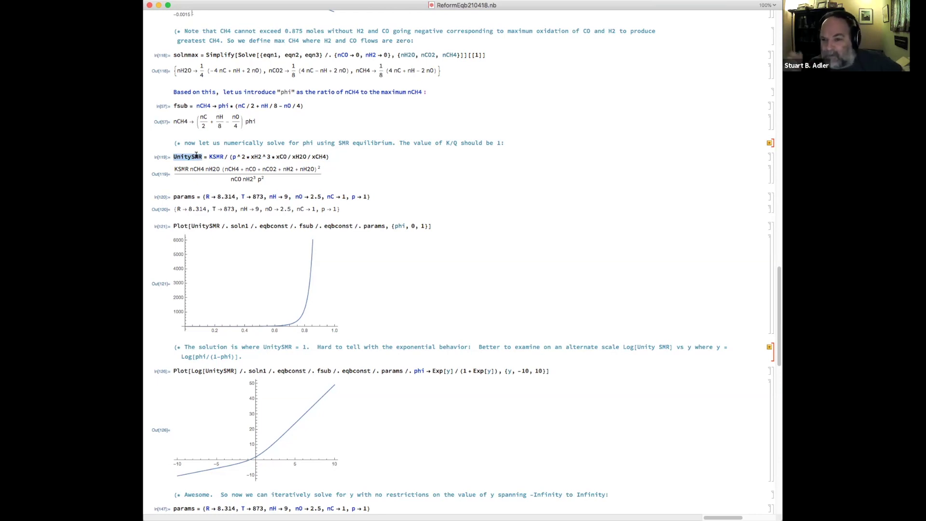
Scroll to the phisoln FindRoot cell showing y → −0.944336, giving phi = 0.280025.
{"action": "scroll", "coordinate": [288, 334], "scroll_direction": "down", "scroll_amount": 1}
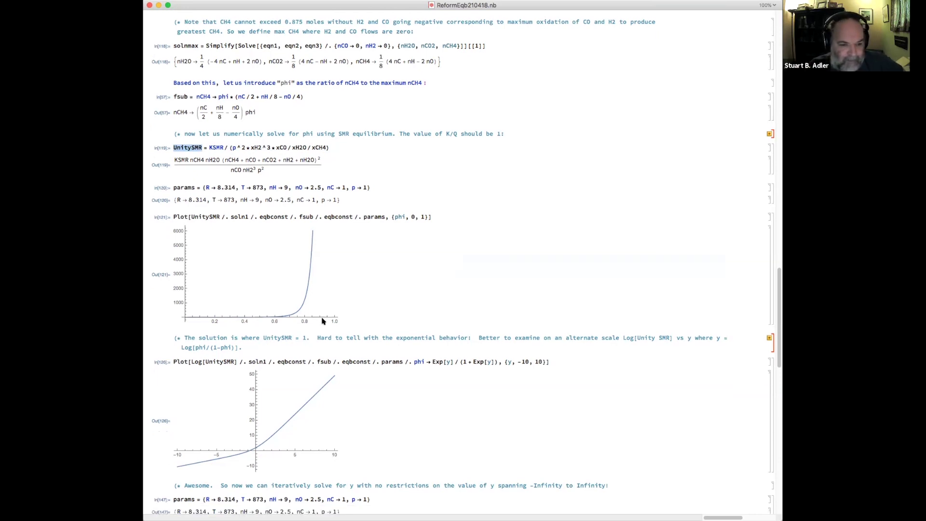
{"action": "scroll", "coordinate": [333, 323], "scroll_direction": "down", "scroll_amount": 6}
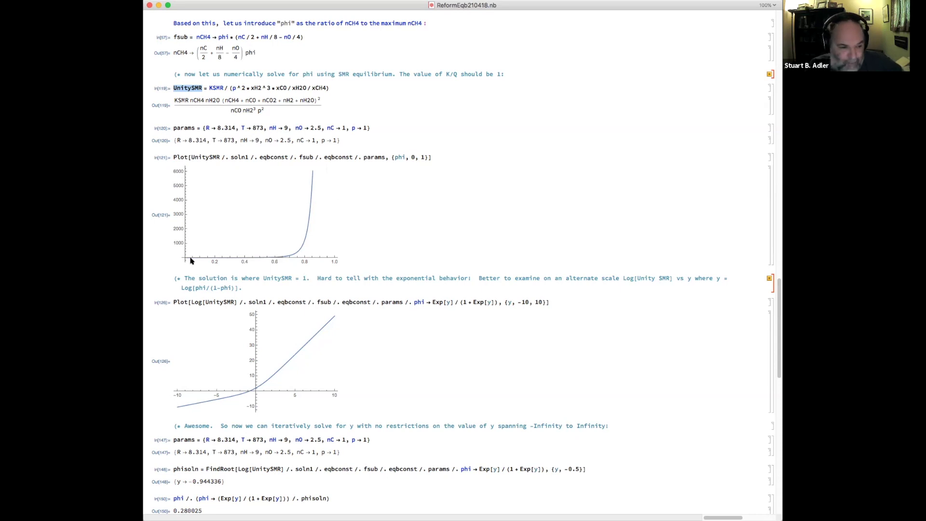
Scroll to Out[151], where UnitySMR returns 1., and highlight the y in the log-scale comment.
{"action": "scroll", "coordinate": [334, 334], "scroll_direction": "down", "scroll_amount": 2}
{"action": "scroll", "coordinate": [333, 334], "scroll_direction": "down", "scroll_amount": 2}
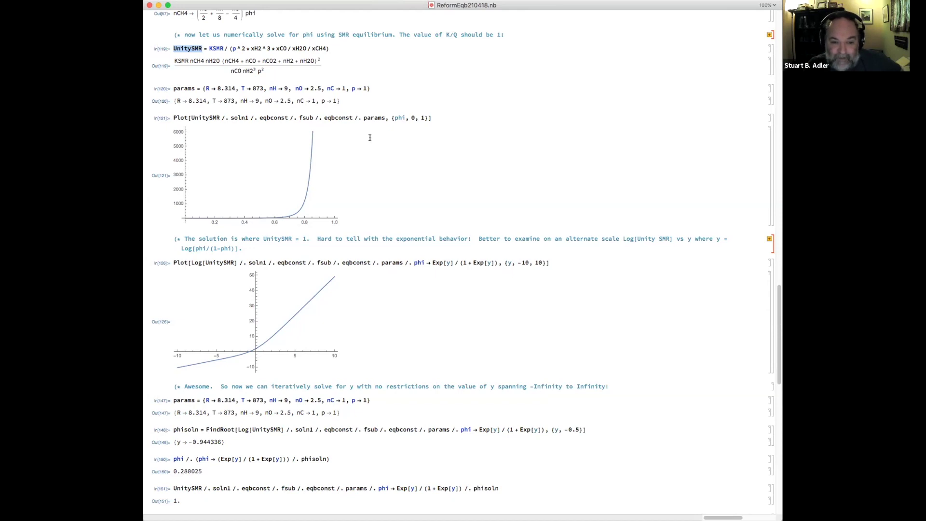
{"action": "double_click", "coordinate": [688, 239]}
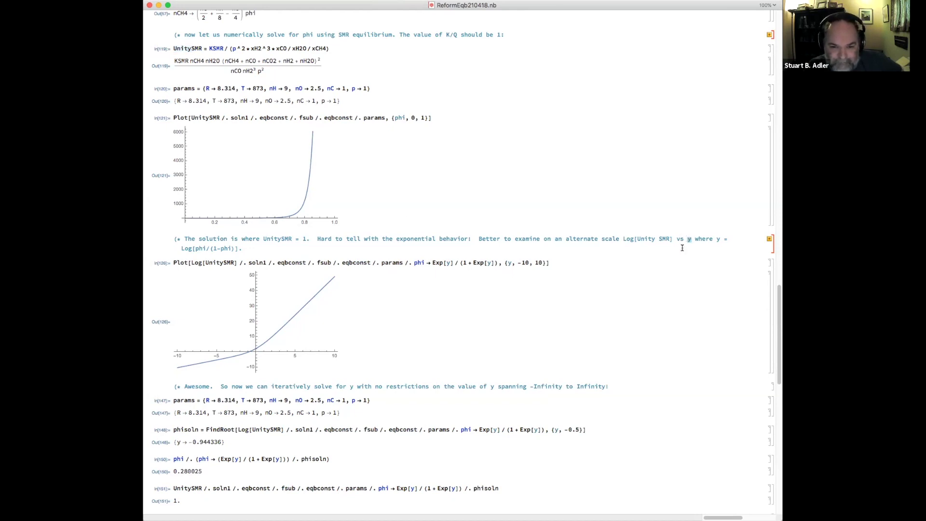